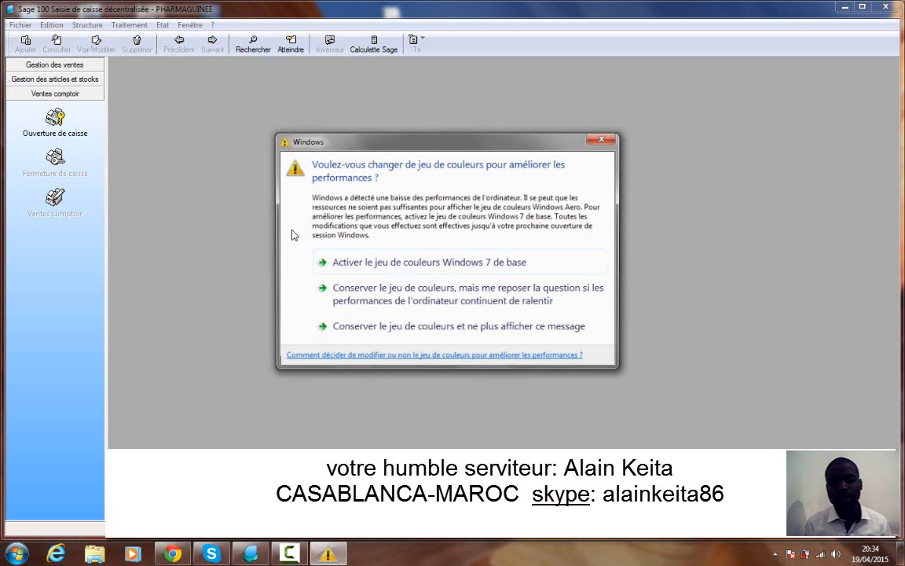
- Keep the Windows colour scheme and suppress further prompts about it, and open the COMPTOIRE cash register
{"action": "left_click", "coordinate": [392, 329]}
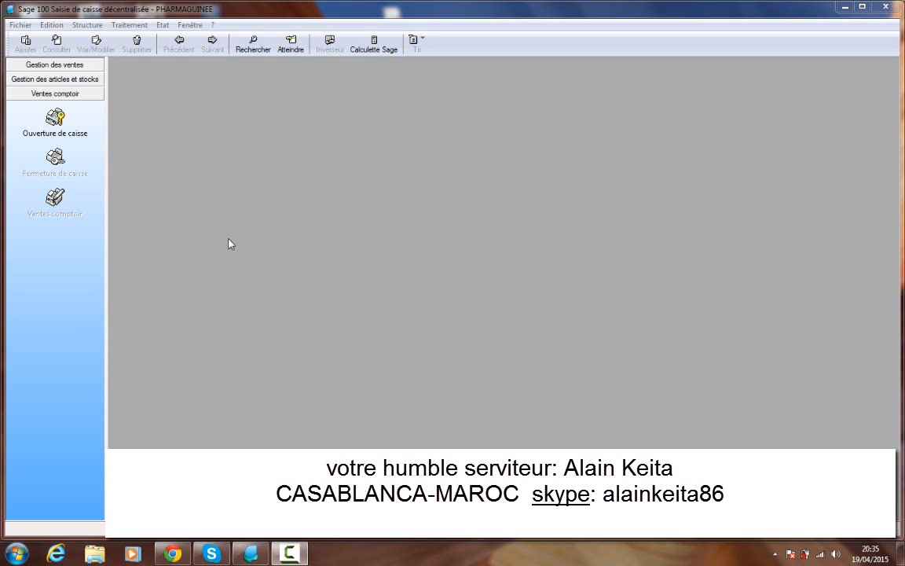
{"action": "left_click", "coordinate": [57, 119]}
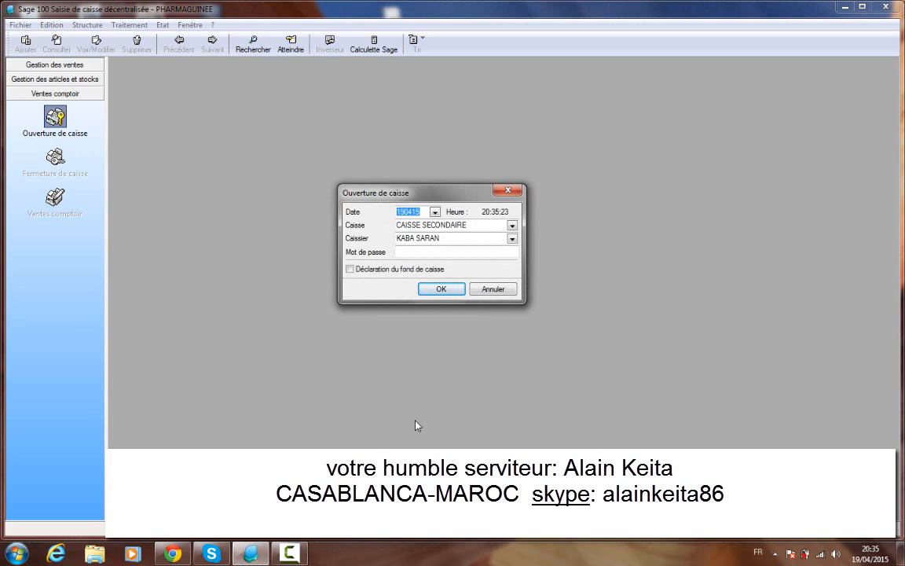
{"action": "left_click", "coordinate": [512, 225]}
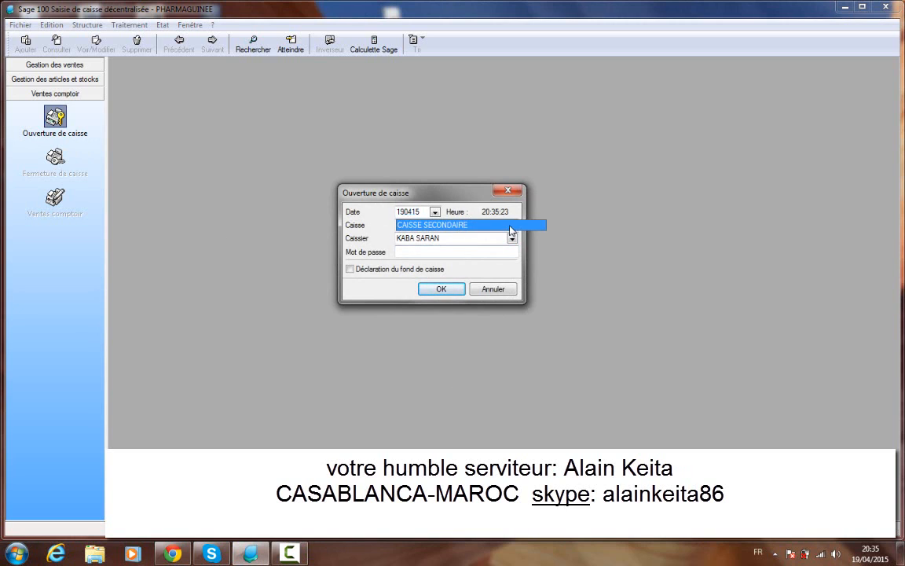
{"action": "left_click", "coordinate": [498, 227]}
{"action": "key", "text": "BackSpace"}
{"action": "left_click", "coordinate": [512, 226]}
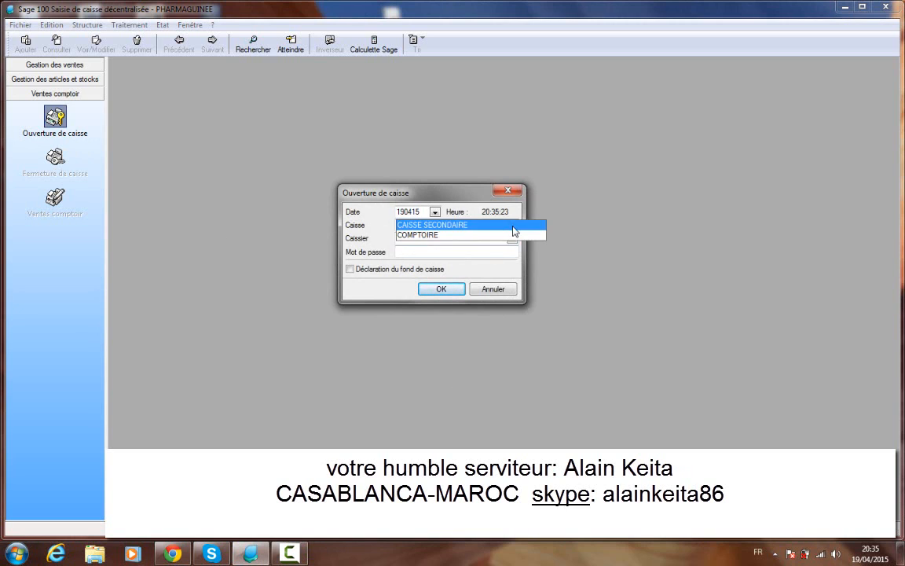
{"action": "left_click", "coordinate": [512, 235]}
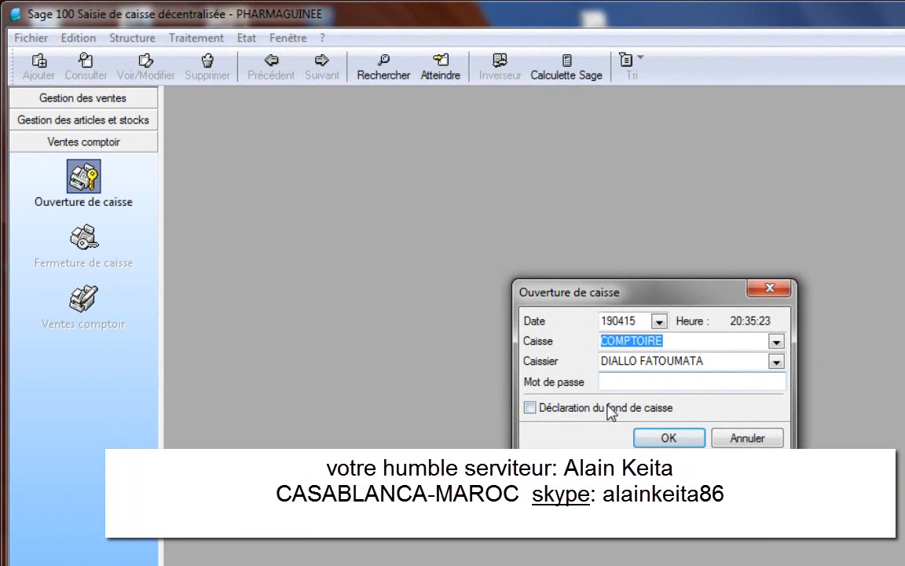
{"action": "left_click", "coordinate": [665, 436]}
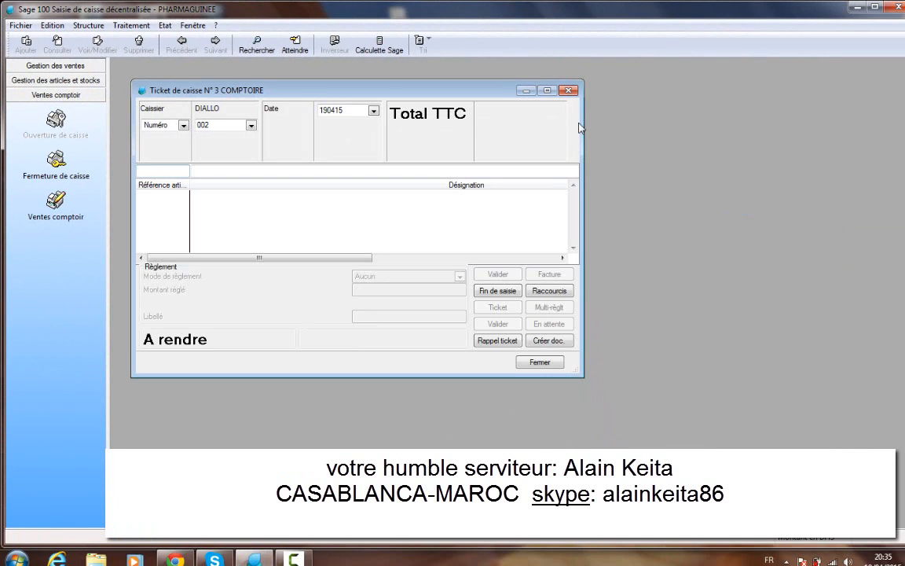
- Maximize the COMPTOIRE sales ticket and add one unit of the article MORPHINE (MORPH) to it
{"action": "left_click", "coordinate": [548, 90]}
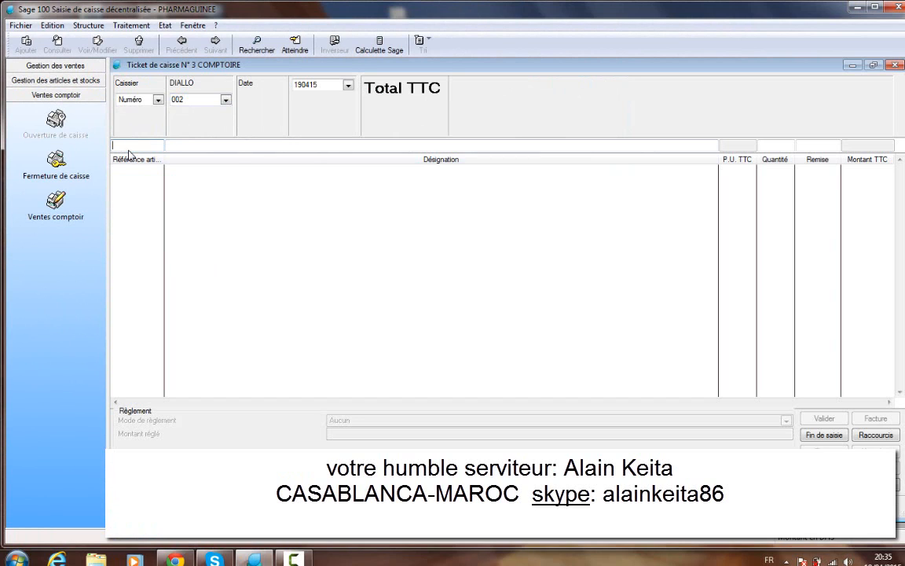
{"action": "type", "text": "J"}
{"action": "key", "text": "Tab"}
{"action": "key", "text": "Return"}
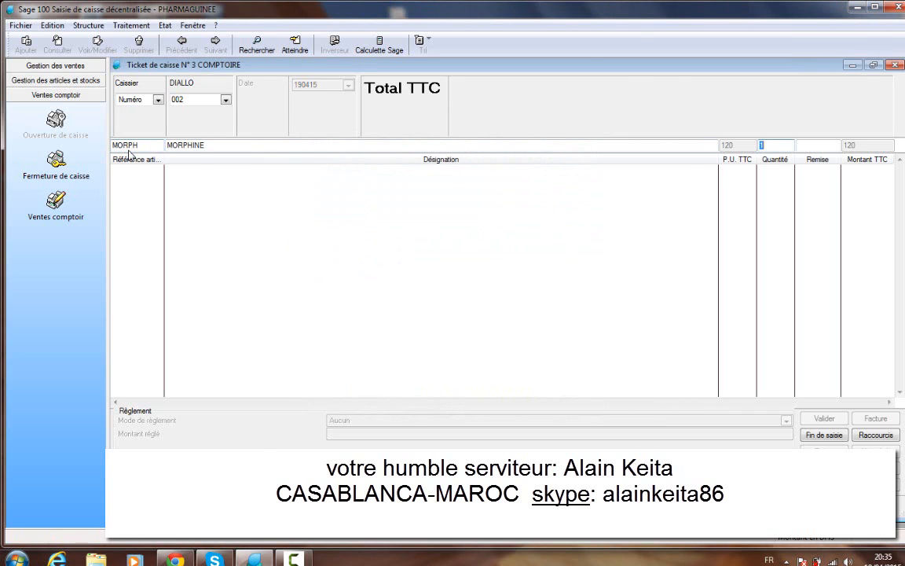
{"action": "key", "text": "Return"}
- Add one unit of the article TRAMADOL (TRAMA) as the second line of the ticket
{"action": "type", "text": "TR"}
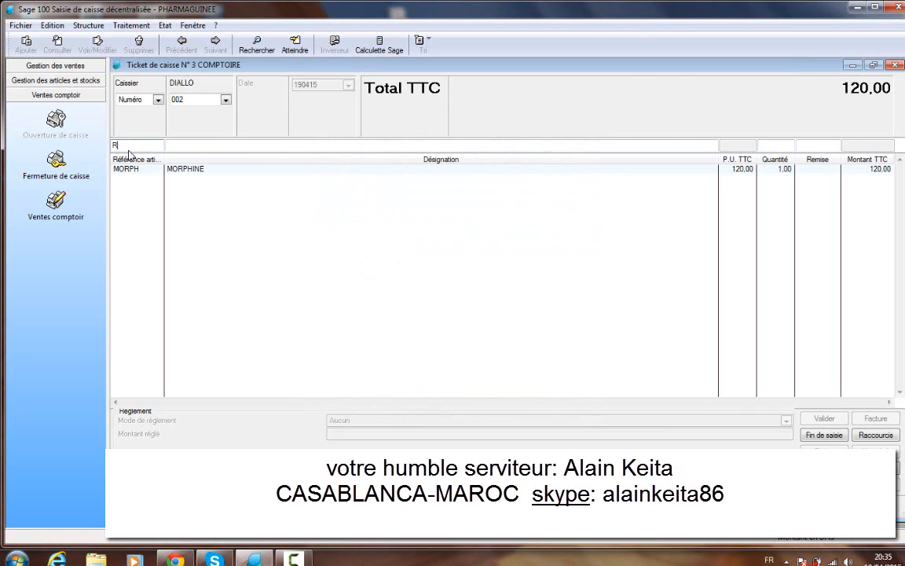
{"action": "key", "text": "Tab"}
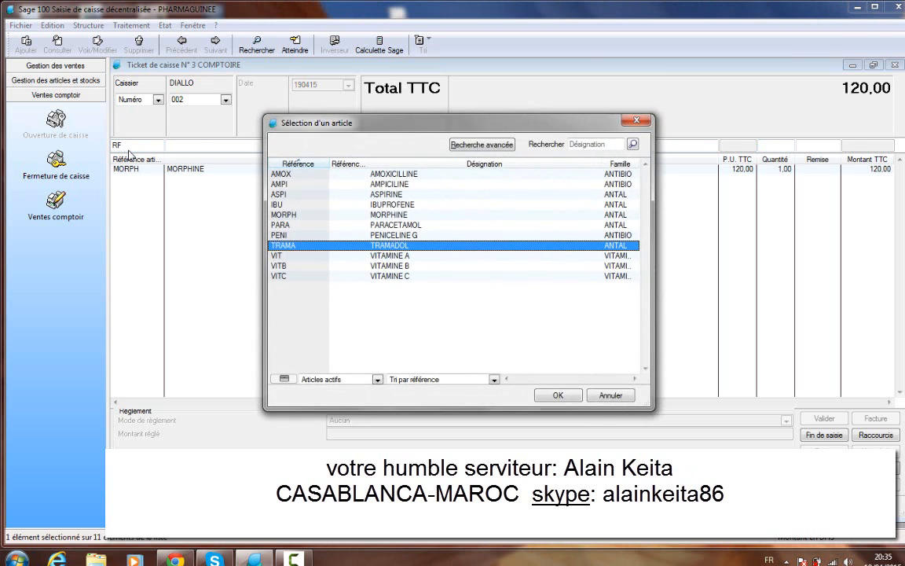
{"action": "key", "text": "Return"}
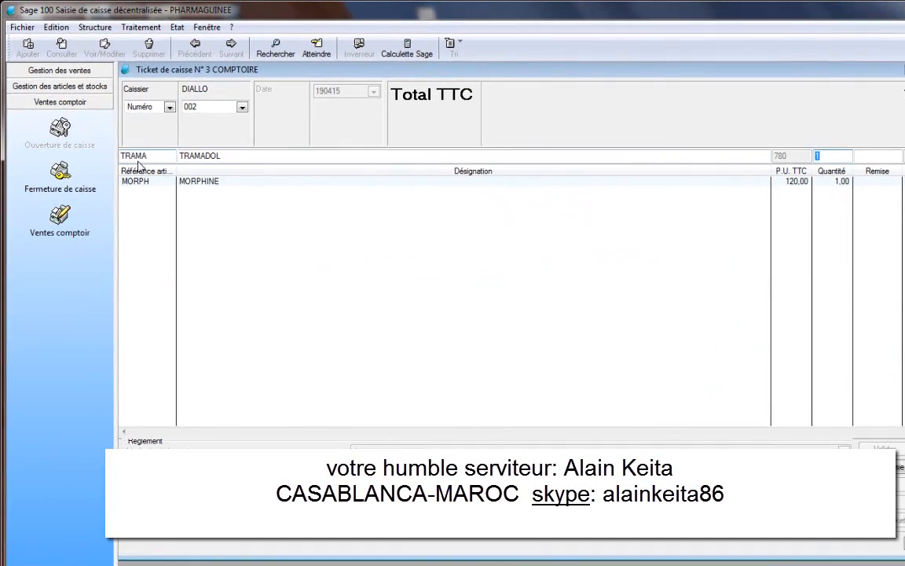
{"action": "key", "text": "Return"}
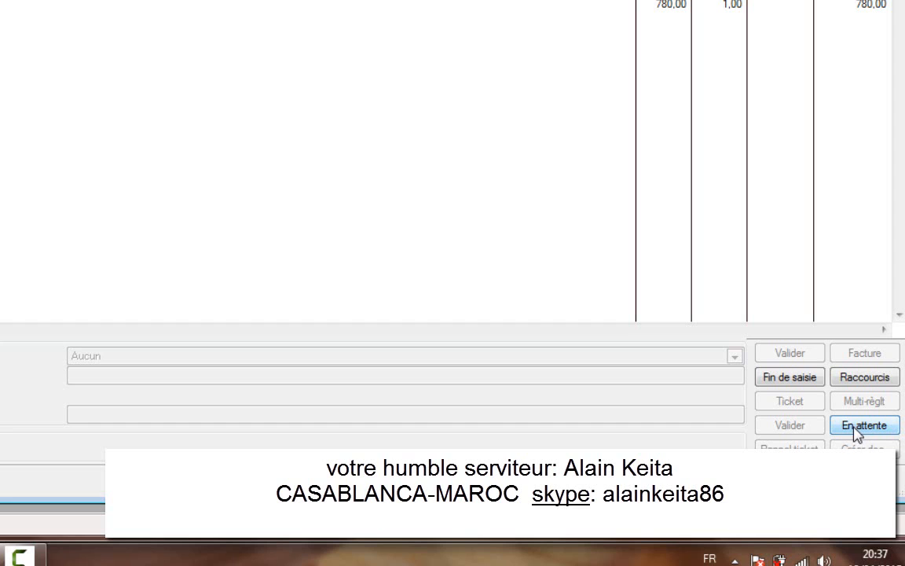
- Put the current ticket on hold and close the COMPTOIRE register despite its pending tickets
{"action": "left_click", "coordinate": [856, 428]}
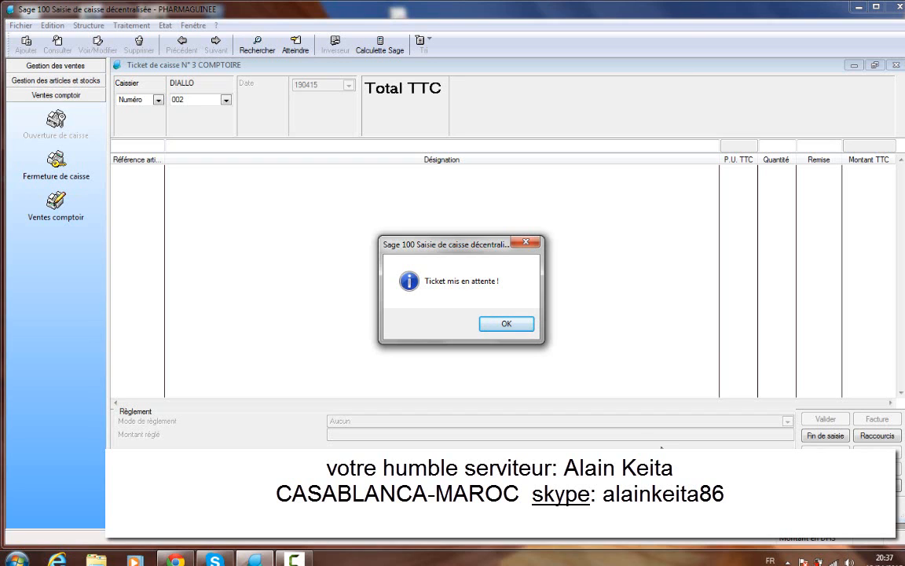
{"action": "left_click", "coordinate": [506, 328]}
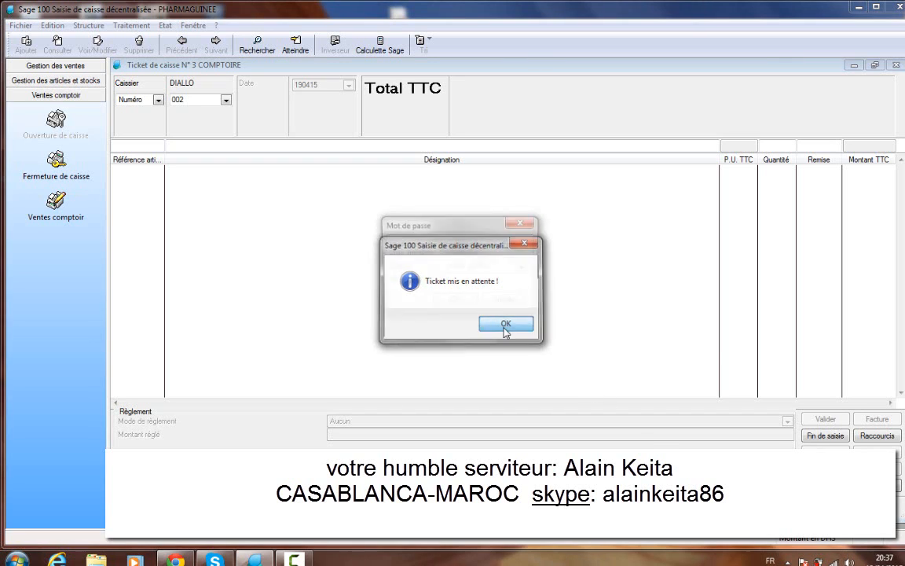
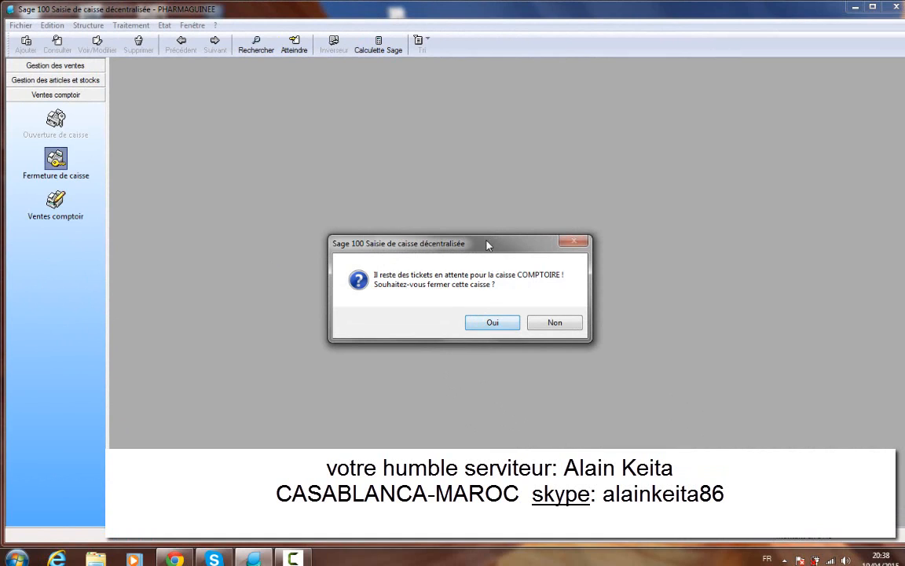
{"action": "left_click_drag", "start_coordinate": [487, 239], "coordinate": [461, 139]}
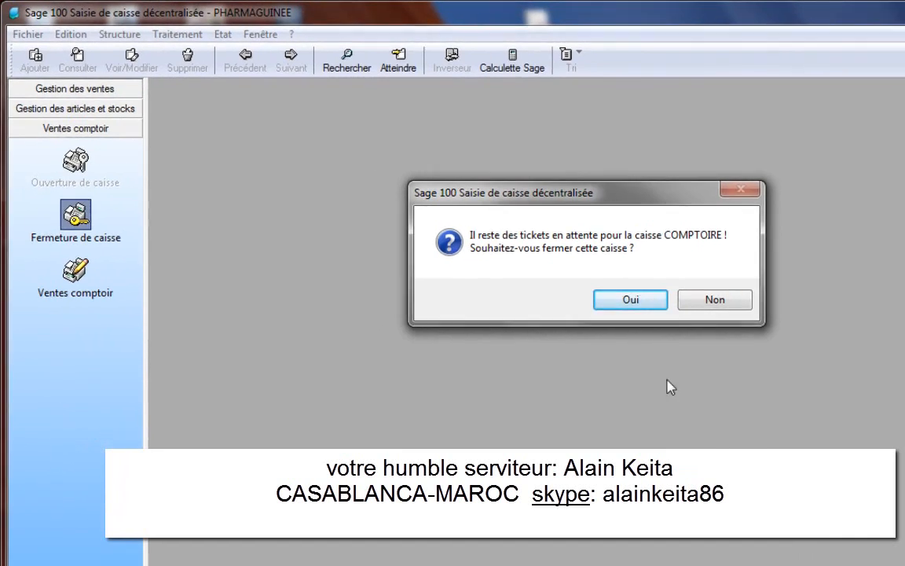
{"action": "left_click", "coordinate": [672, 318]}
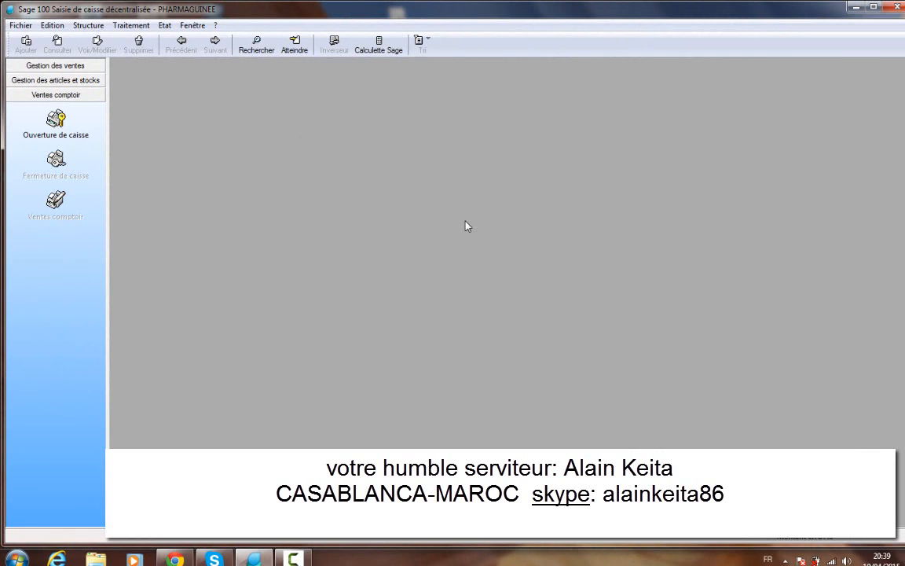
- Open the CAISSE SECONDAIRE register in place of COMPTOIRE and maximize its ticket window
{"action": "left_click", "coordinate": [76, 134]}
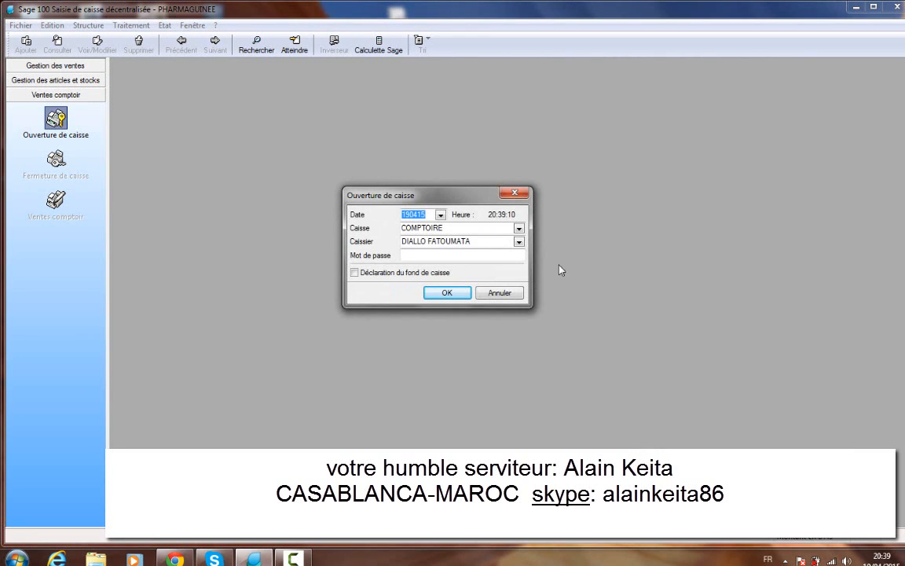
{"action": "left_click", "coordinate": [518, 228]}
{"action": "left_click", "coordinate": [517, 230]}
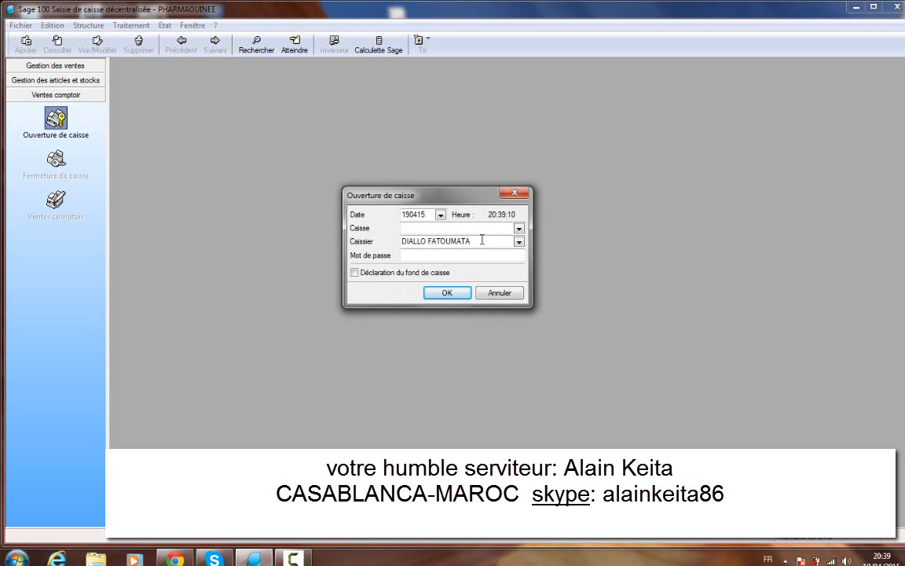
{"action": "left_click", "coordinate": [518, 229]}
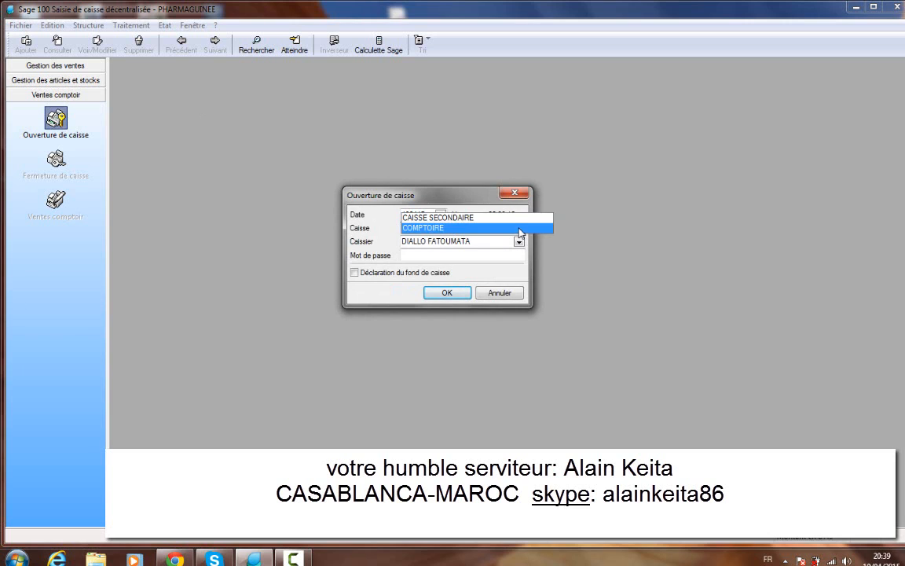
{"action": "left_click", "coordinate": [511, 228]}
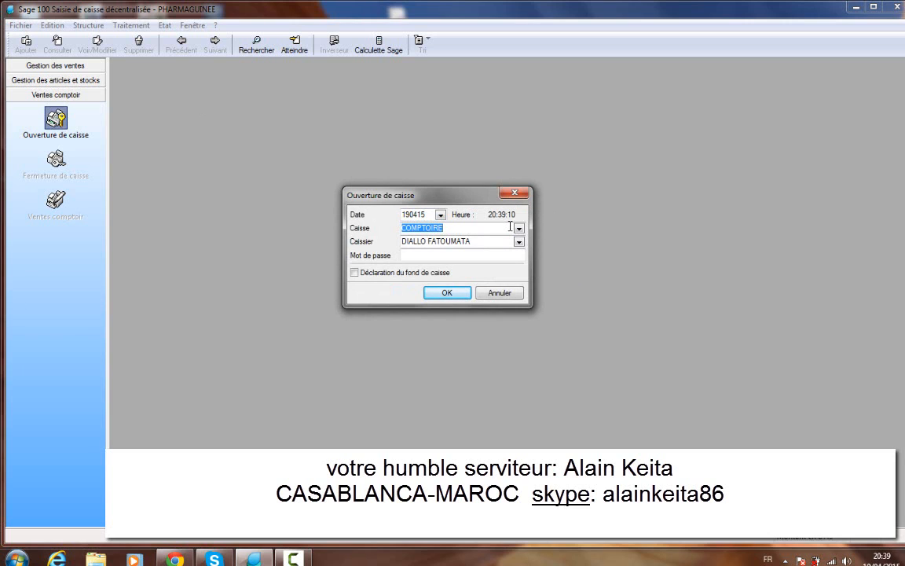
{"action": "key", "text": "BackSpace"}
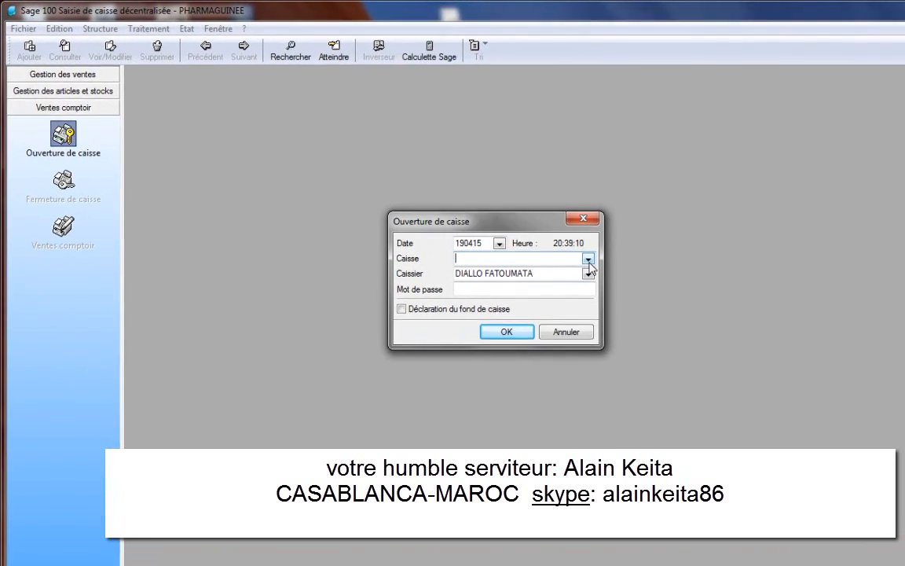
{"action": "left_click", "coordinate": [686, 307]}
{"action": "left_click", "coordinate": [669, 292]}
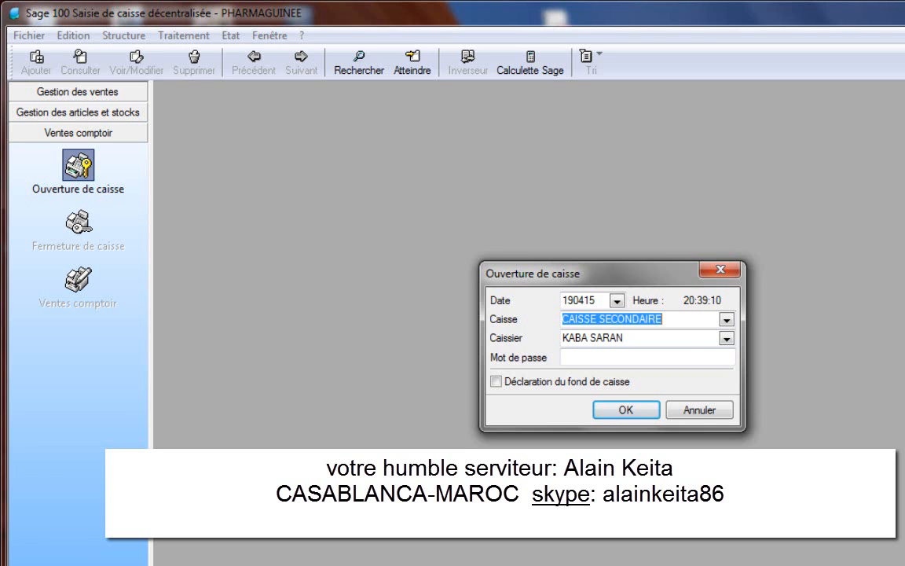
{"action": "left_click", "coordinate": [623, 408]}
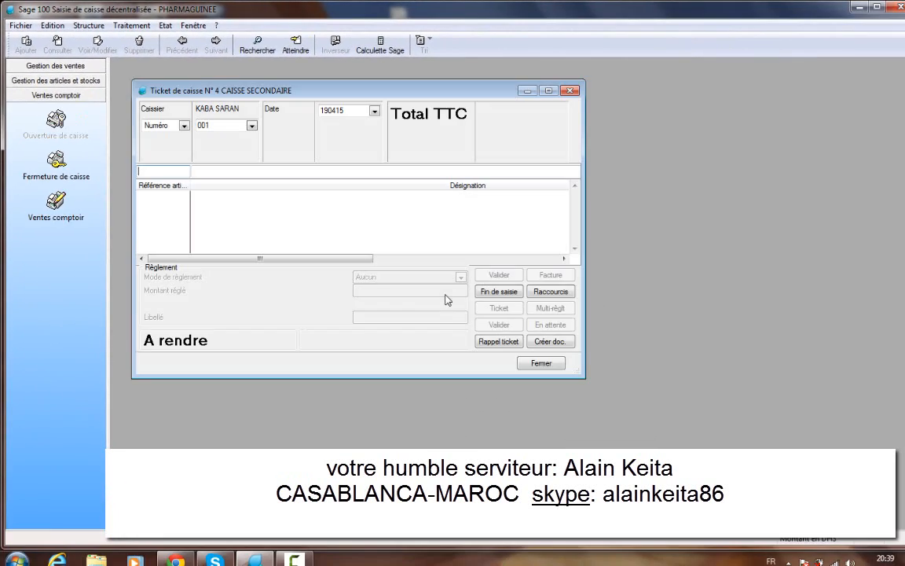
{"action": "left_click", "coordinate": [550, 92]}
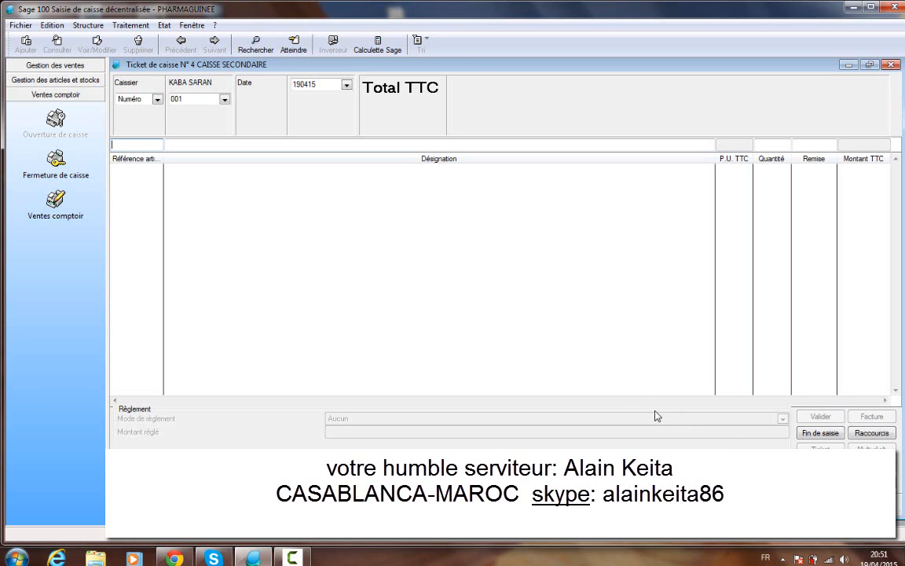
{"action": "key", "text": "Escape"}
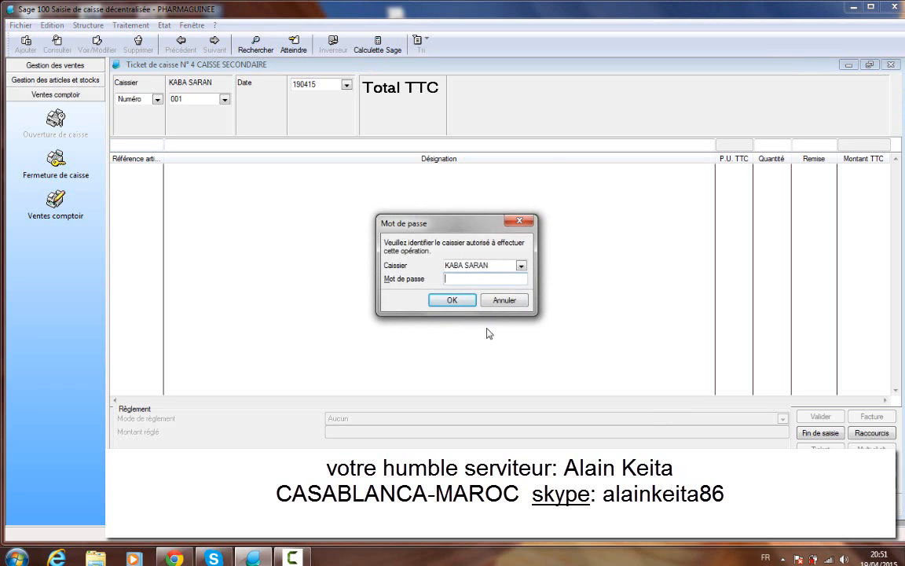
{"action": "left_click", "coordinate": [454, 300]}
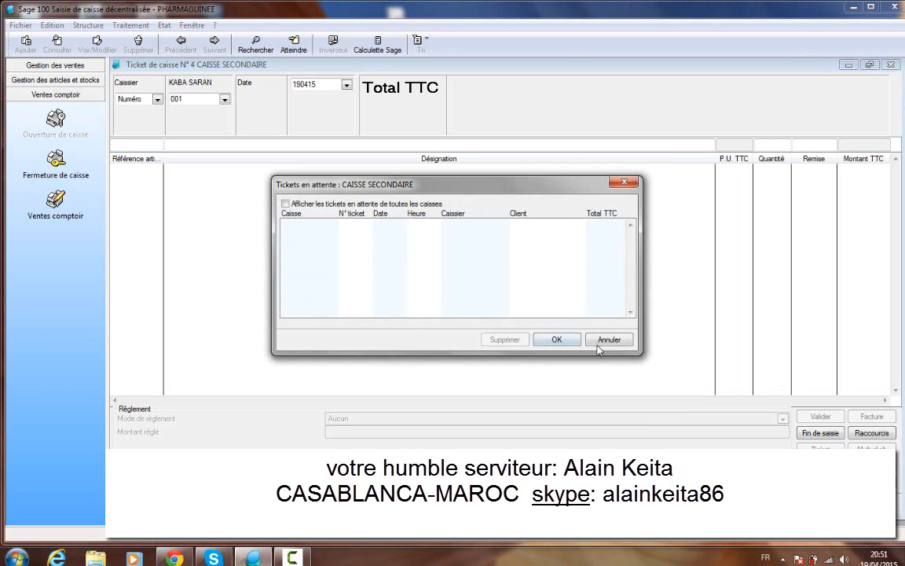
{"action": "left_click", "coordinate": [595, 341]}
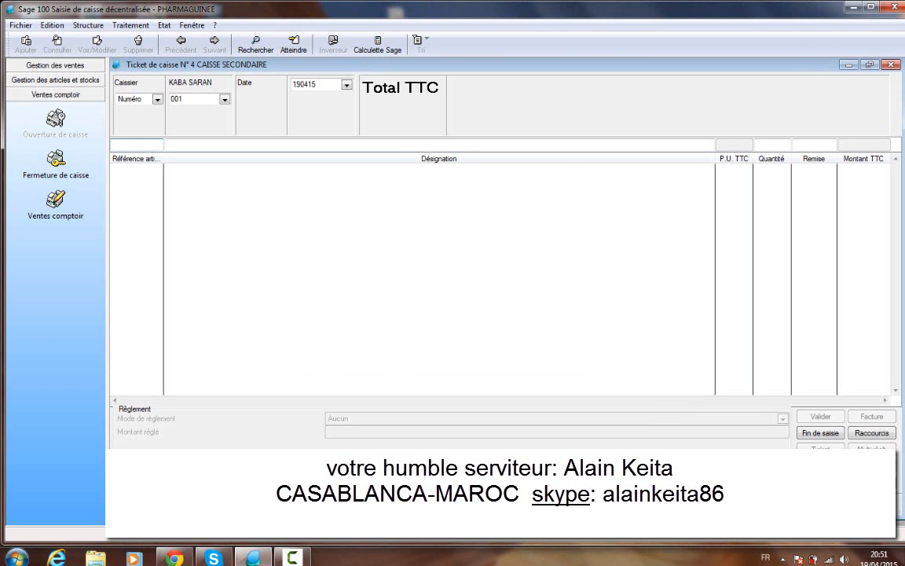
- Recall the held tickets as the current authorised cashier and display the held tickets of all registers
{"action": "key", "text": "F7"}
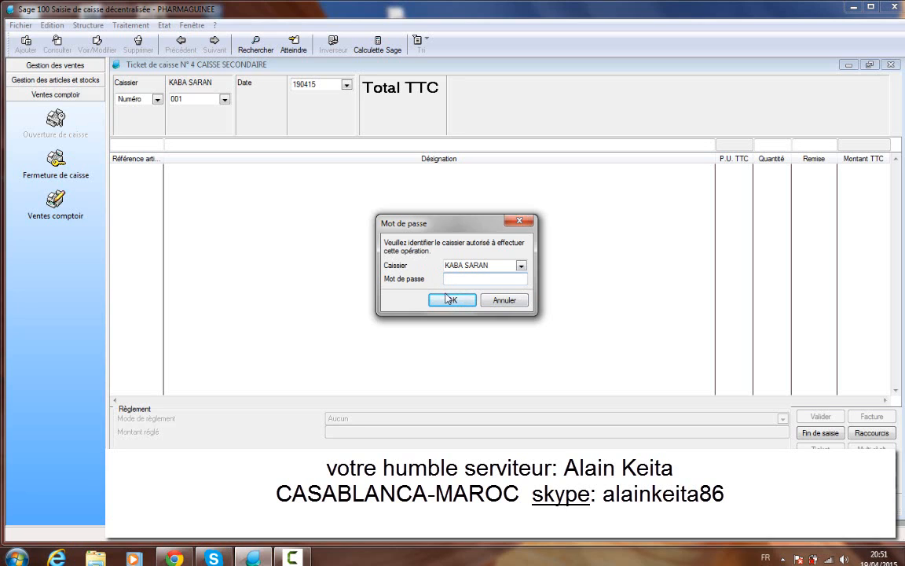
{"action": "left_click", "coordinate": [450, 302]}
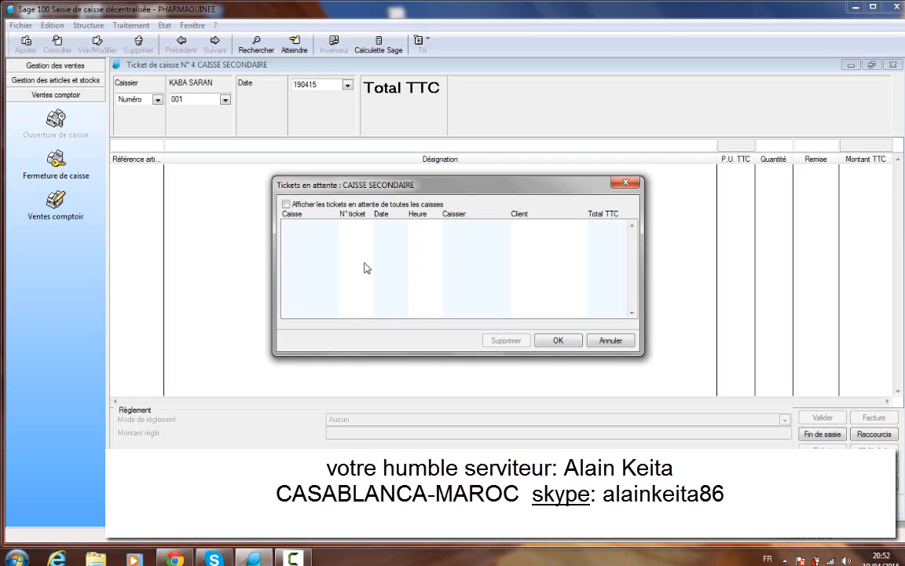
{"action": "left_click", "coordinate": [286, 205]}
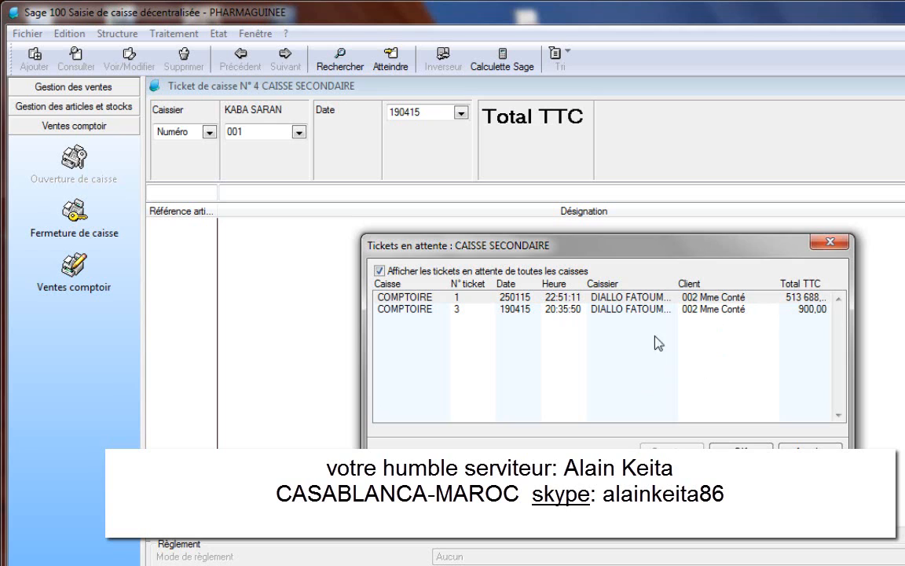
- Examine held COMPTOIRE tickets 1 and 3 by highlighting them in turn in the list
{"action": "left_click", "coordinate": [432, 311]}
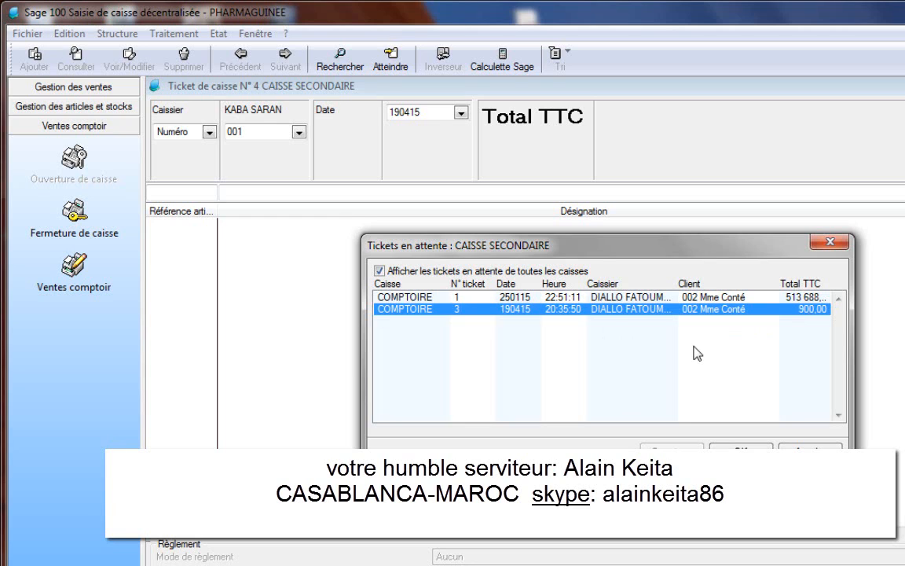
{"action": "left_click", "coordinate": [561, 297]}
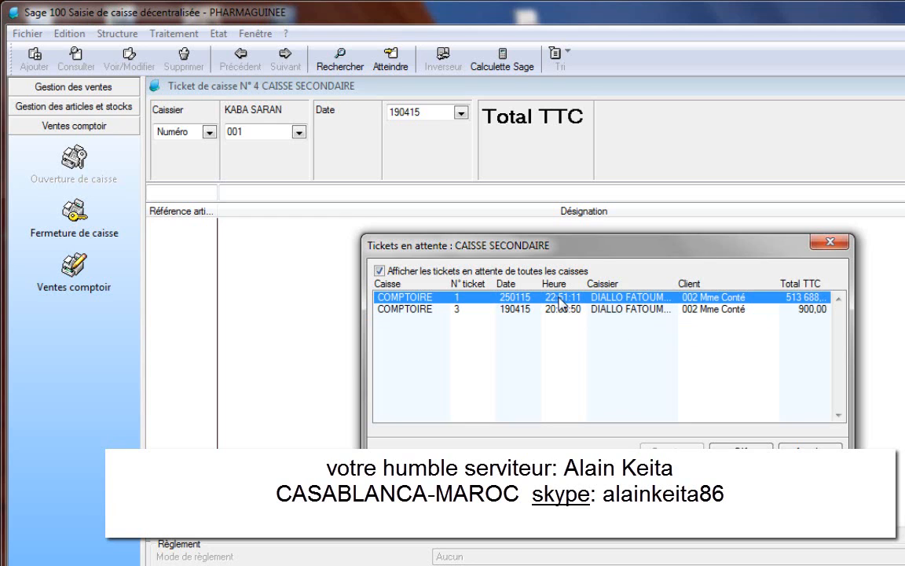
{"action": "left_click", "coordinate": [560, 309]}
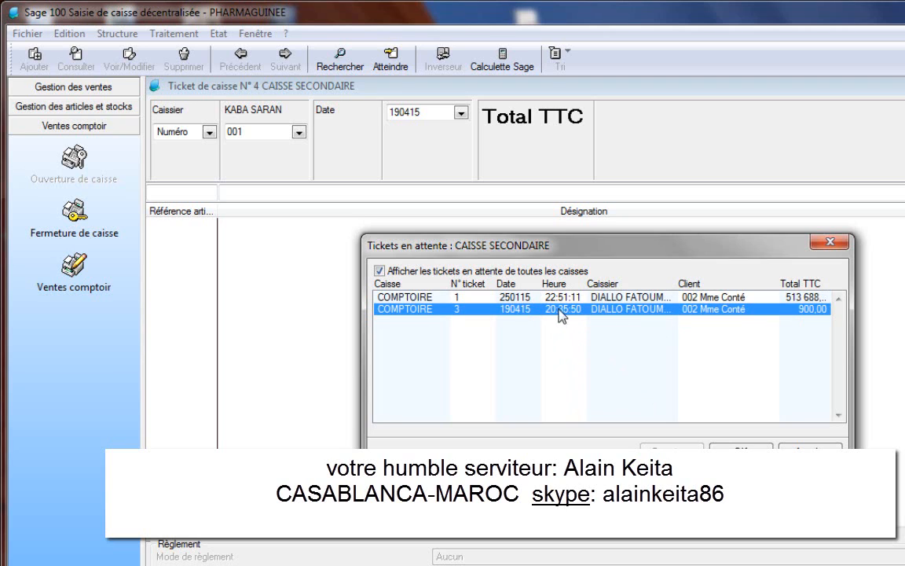
{"action": "key", "text": "Up"}
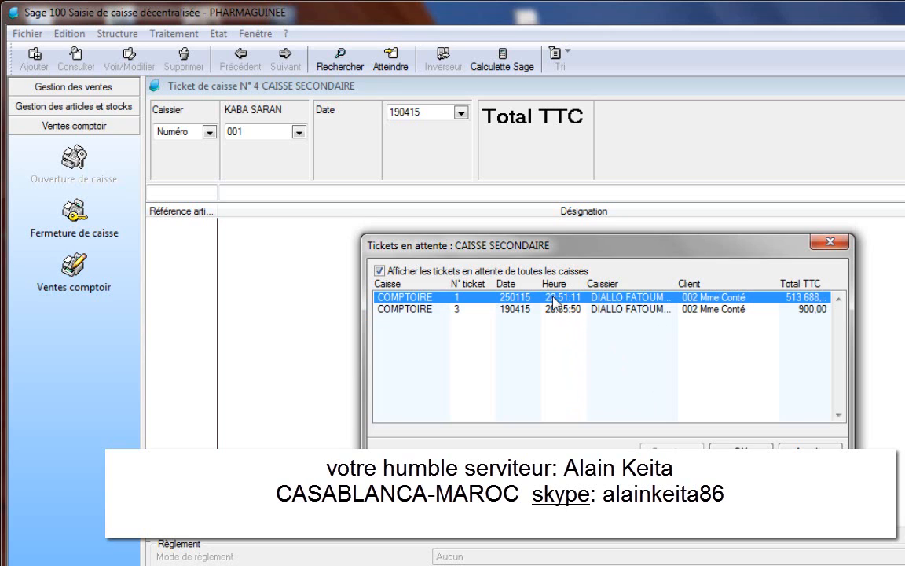
- Recall held COMPTOIRE ticket 3 and delete its TRAMADOL line
{"action": "left_click", "coordinate": [555, 309]}
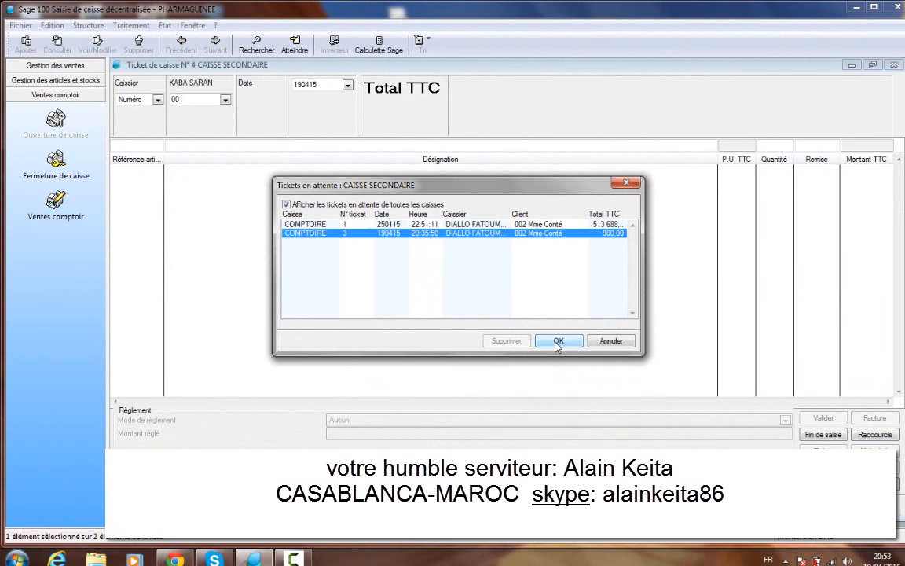
{"action": "left_click", "coordinate": [556, 343]}
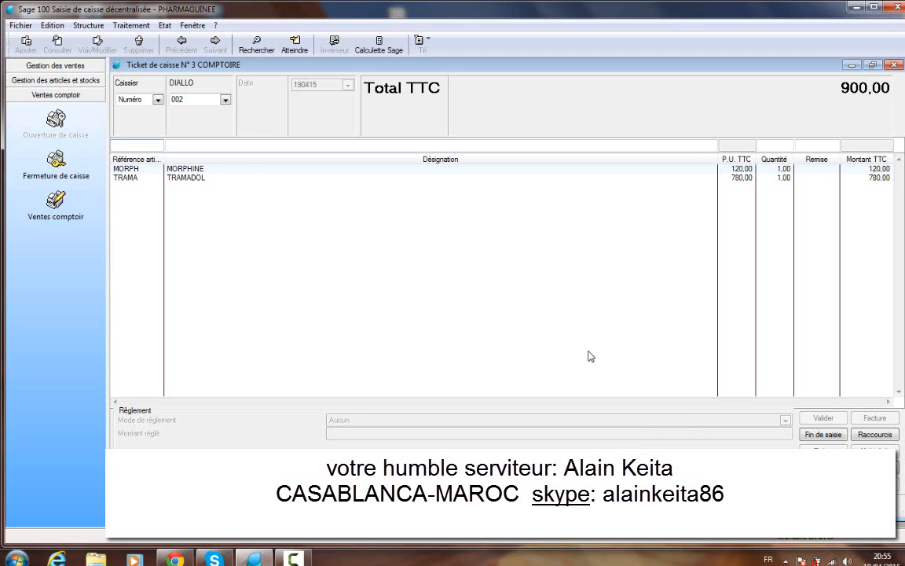
{"action": "left_click", "coordinate": [185, 179]}
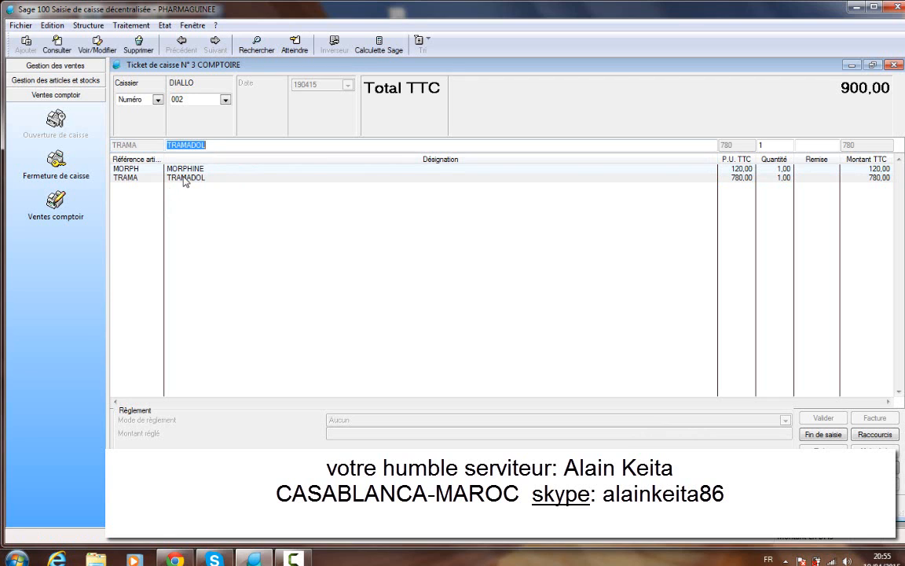
{"action": "right_click", "coordinate": [185, 179]}
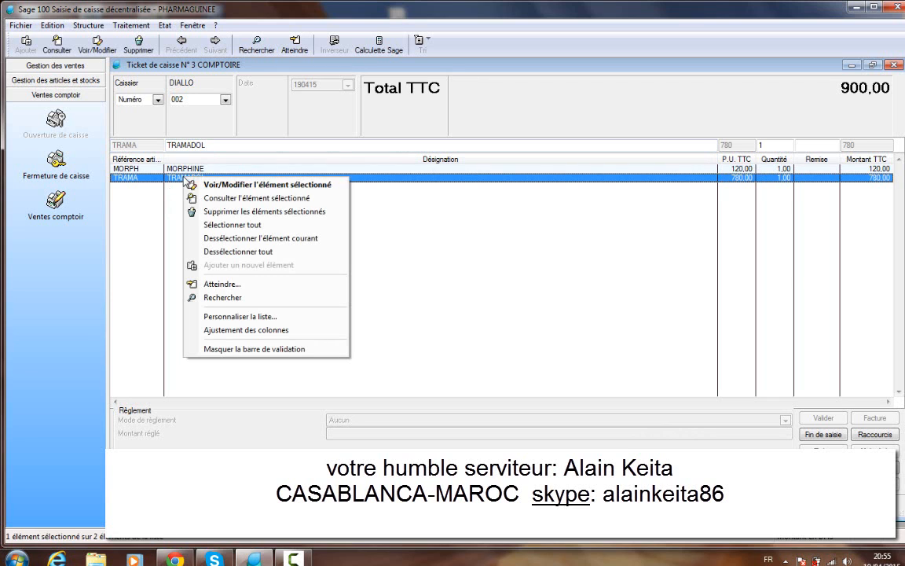
{"action": "left_click", "coordinate": [218, 212]}
{"action": "left_click", "coordinate": [408, 323]}
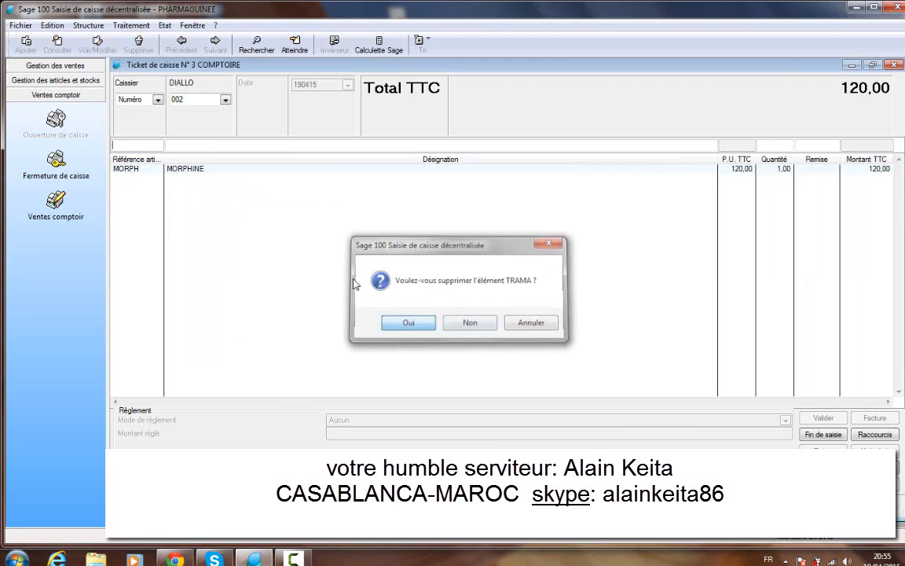
- Delete the MORPHINE line from the recalled COMPTOIRE ticket 3
{"action": "left_click", "coordinate": [197, 169]}
{"action": "right_click", "coordinate": [198, 169]}
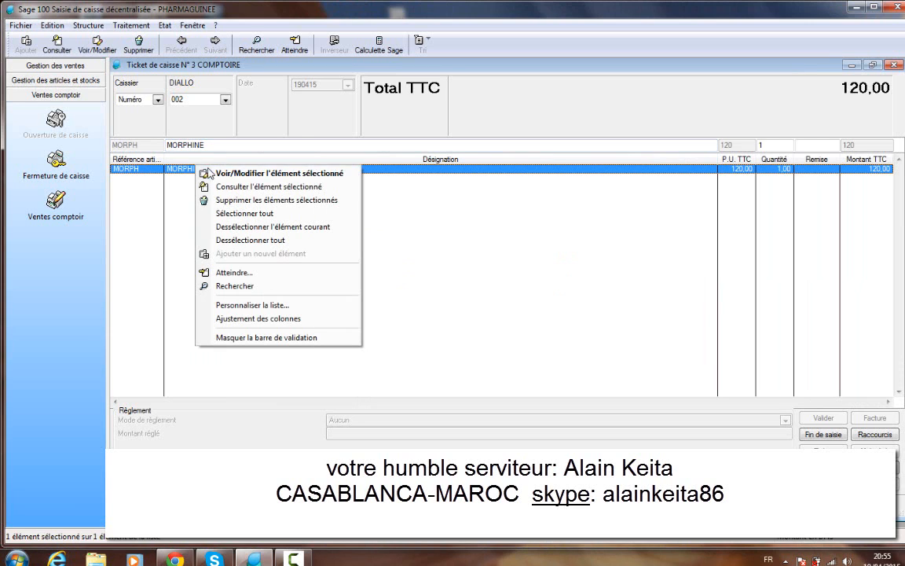
{"action": "left_click", "coordinate": [208, 200]}
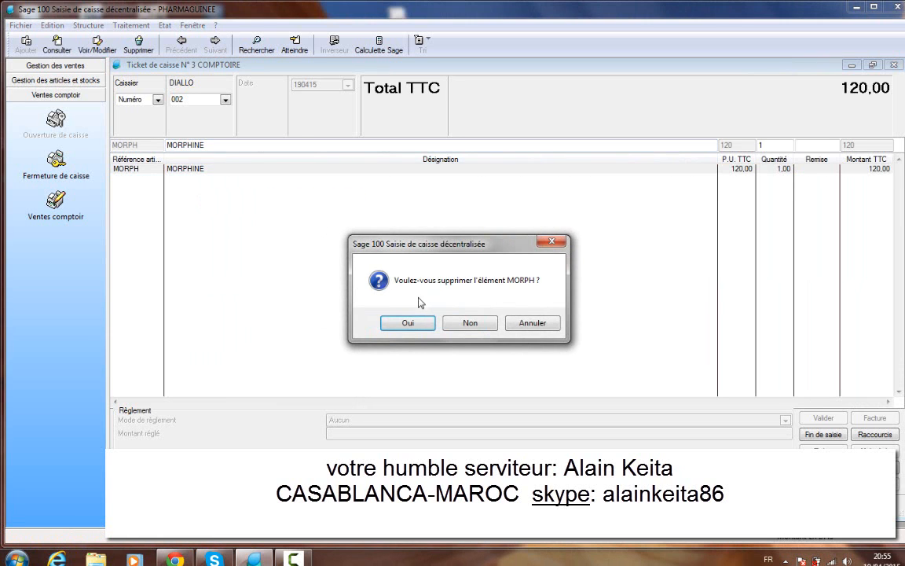
{"action": "left_click", "coordinate": [409, 323]}
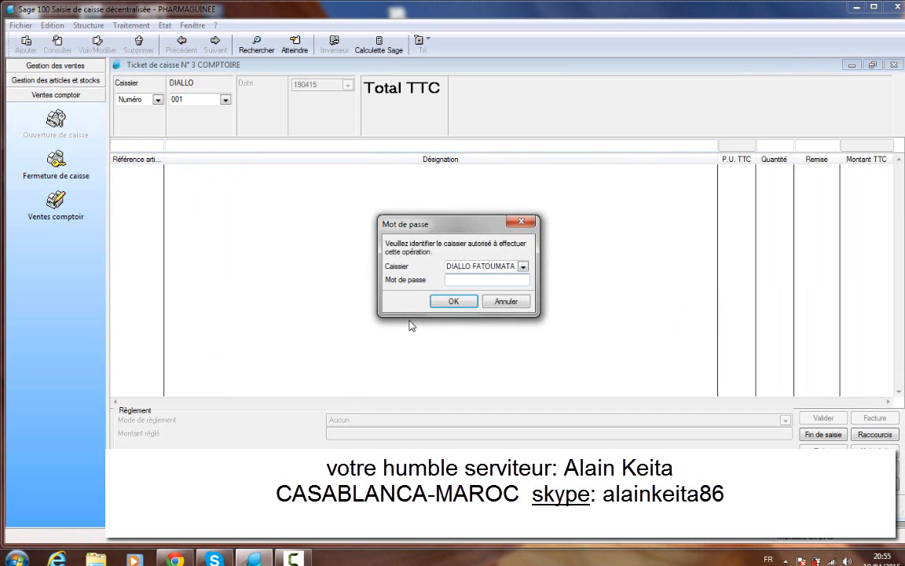
- Authorise the operation as the proposed cashier, display the held tickets of all registers and recall COMPTOIRE ticket 1
{"action": "left_click", "coordinate": [437, 303]}
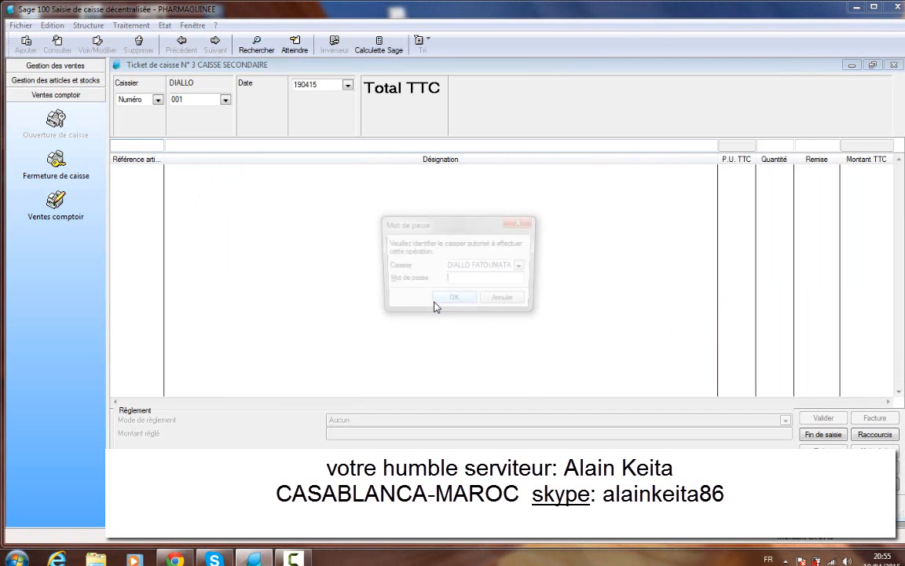
{"action": "left_click", "coordinate": [447, 298]}
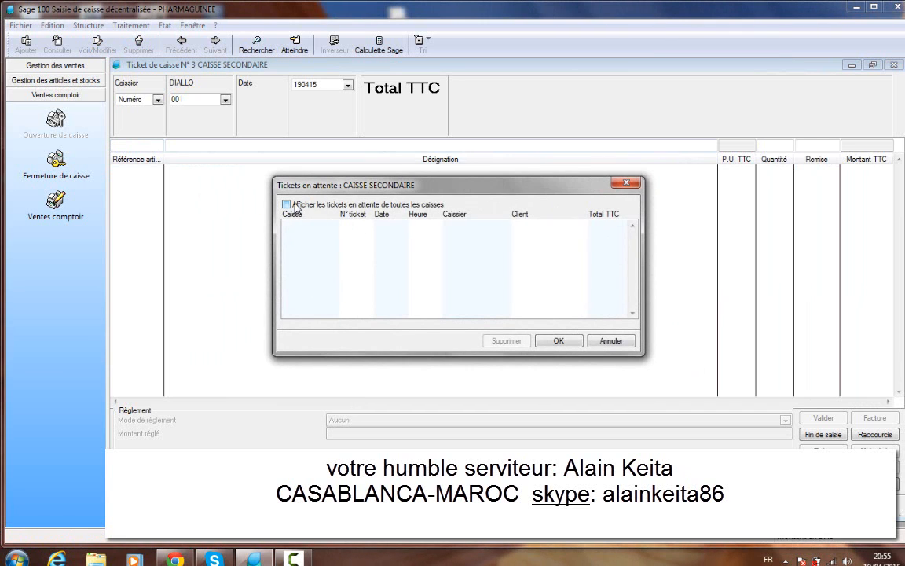
{"action": "left_click", "coordinate": [296, 205]}
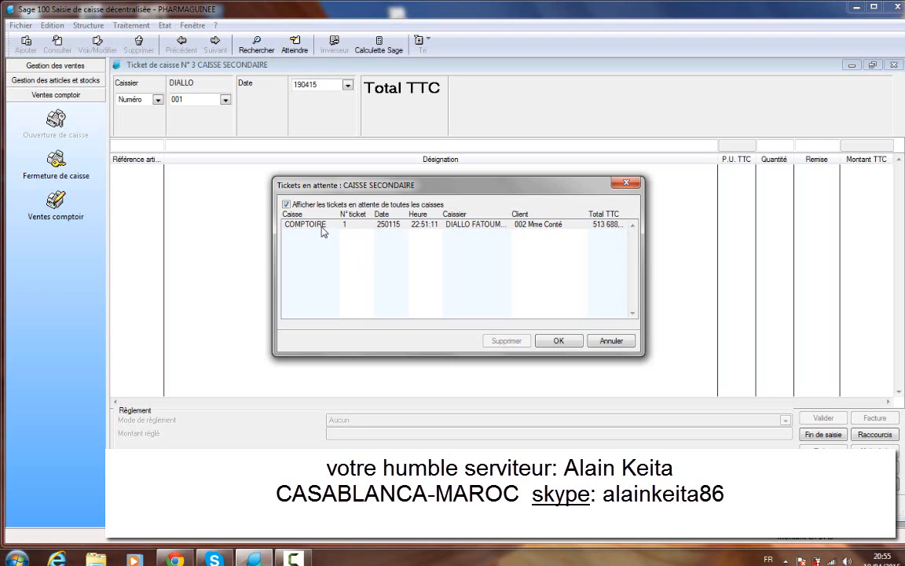
{"action": "left_click", "coordinate": [322, 227]}
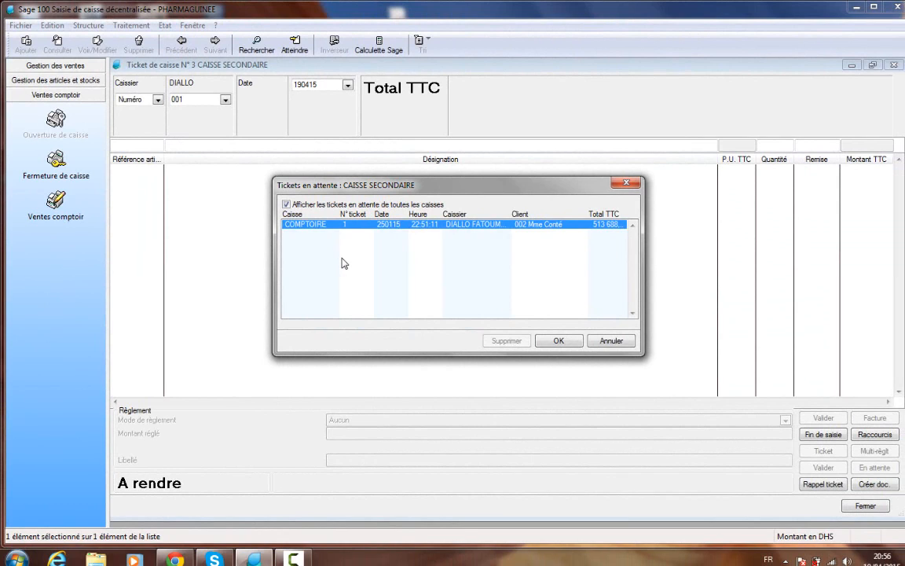
{"action": "left_click", "coordinate": [558, 340]}
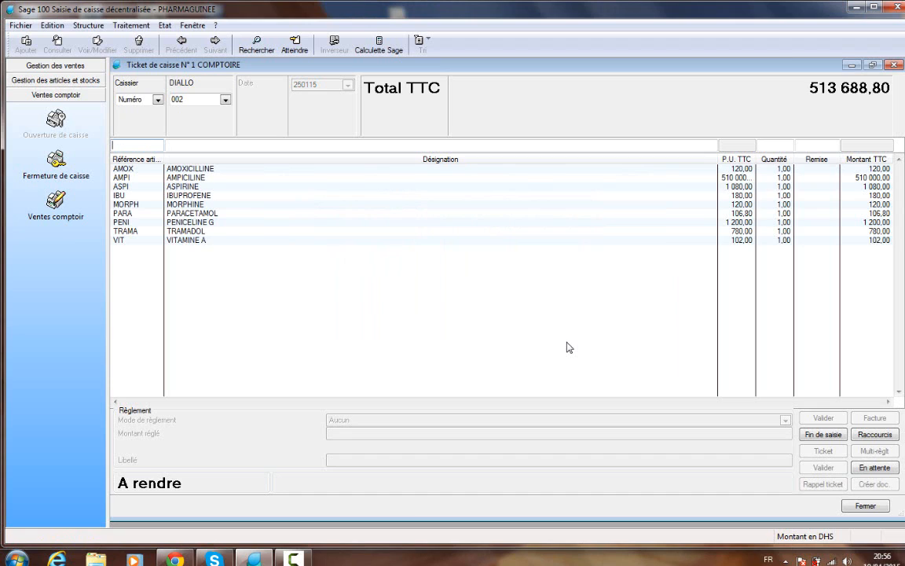